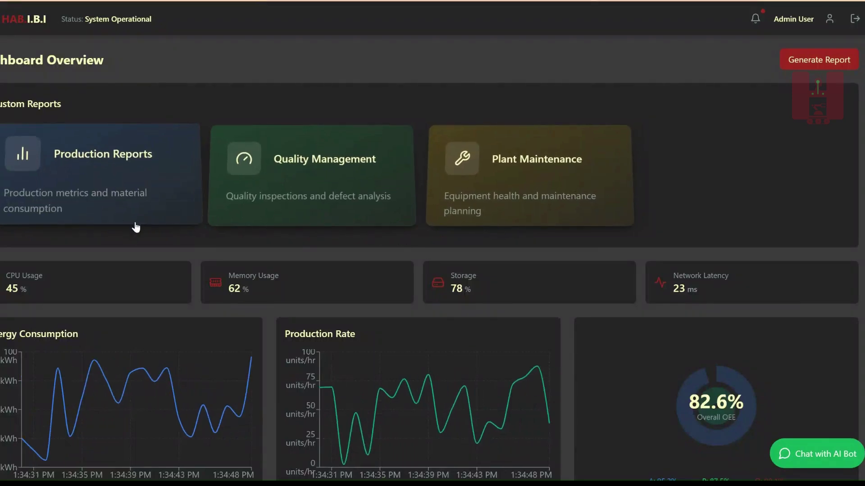
{"action": "scroll", "coordinate": [156, 355], "scroll_direction": "down", "scroll_amount": 3}
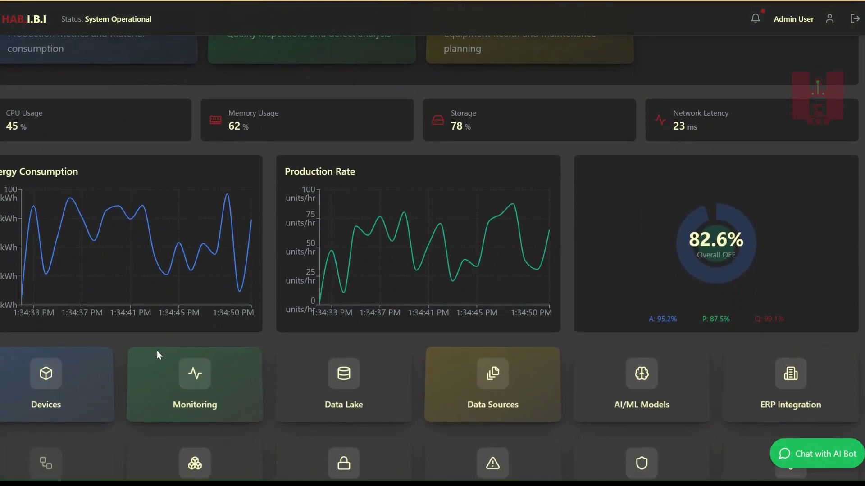
{"action": "scroll", "coordinate": [157, 356], "scroll_direction": "down", "scroll_amount": 2}
{"action": "scroll", "coordinate": [157, 355], "scroll_direction": "down", "scroll_amount": 2}
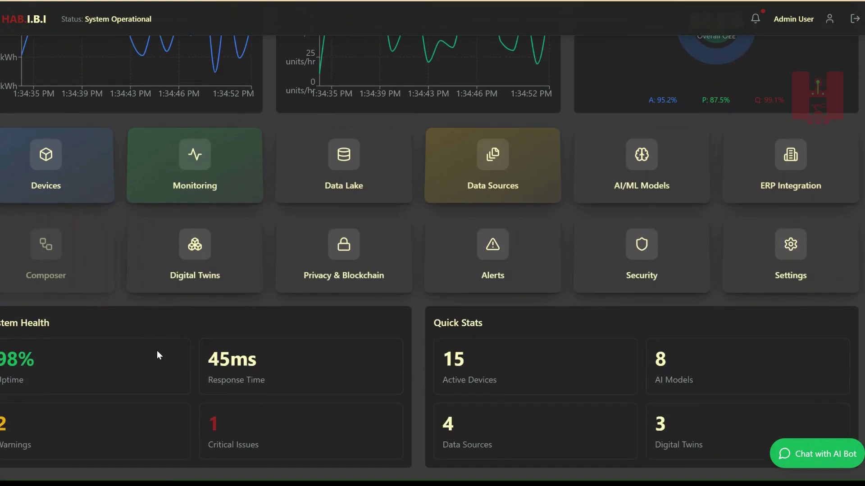
{"action": "scroll", "coordinate": [157, 352], "scroll_direction": "up", "scroll_amount": 3}
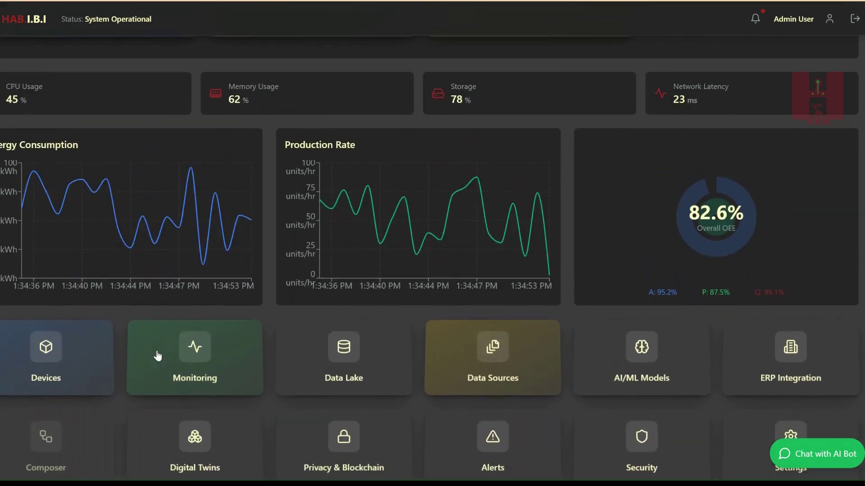
- Visit Real-Time Monitoring, then show Quality Management data for This Quarter
{"action": "left_click", "coordinate": [191, 352]}
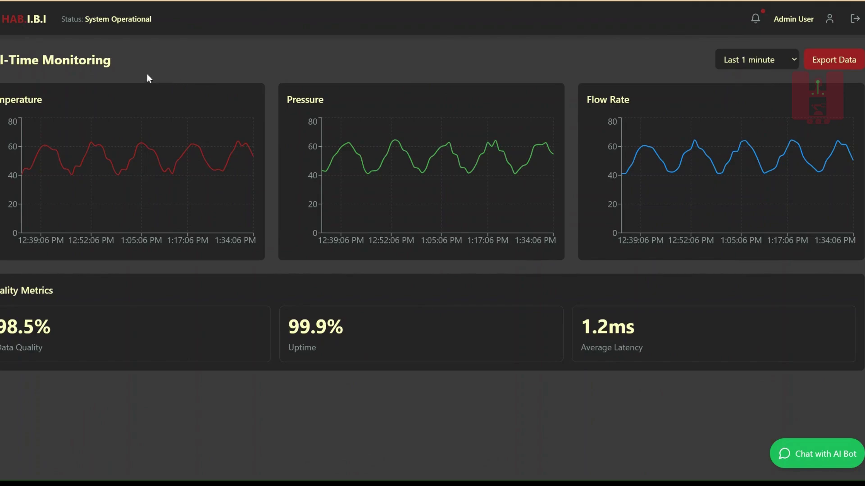
{"action": "left_click", "coordinate": [30, 27]}
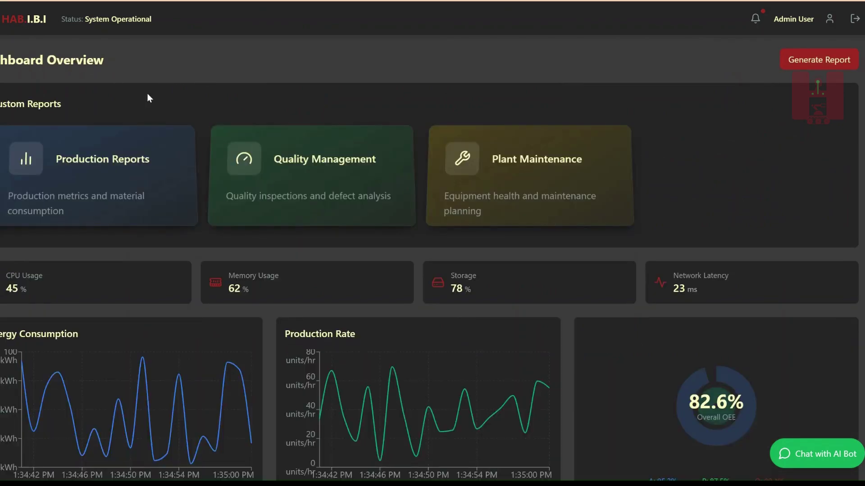
{"action": "scroll", "coordinate": [431, 311], "scroll_direction": "down", "scroll_amount": 5}
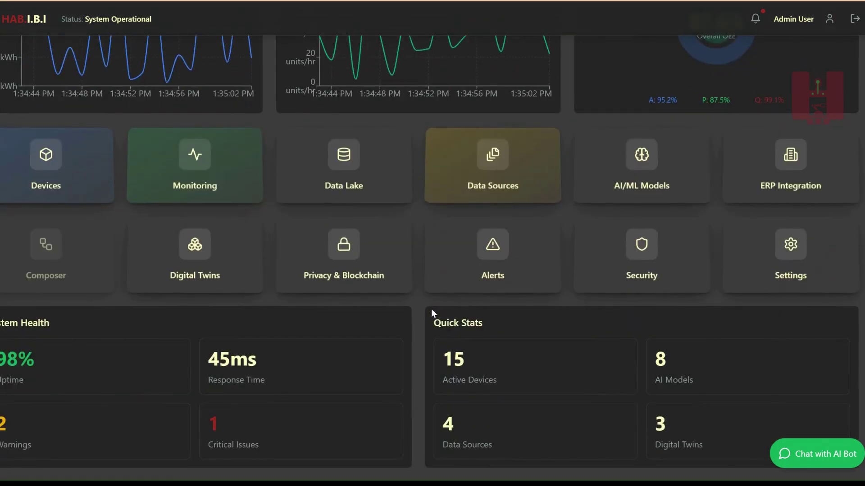
{"action": "scroll", "coordinate": [574, 264], "scroll_direction": "up", "scroll_amount": 5}
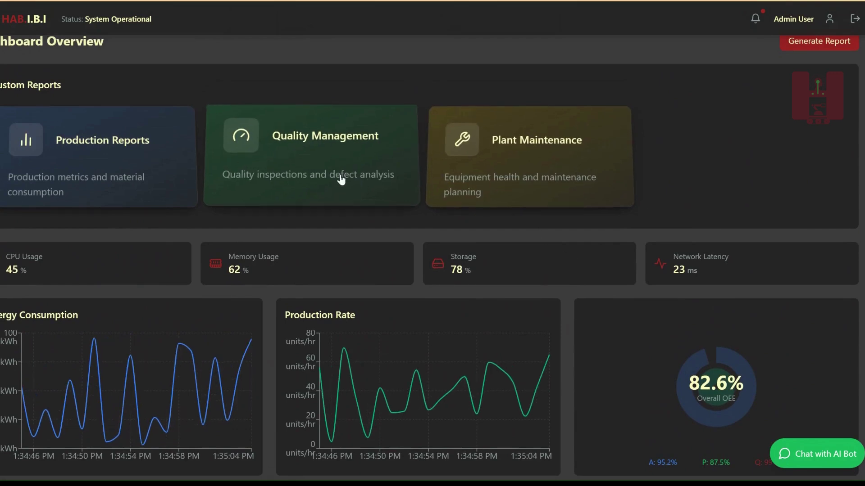
{"action": "left_click", "coordinate": [339, 174]}
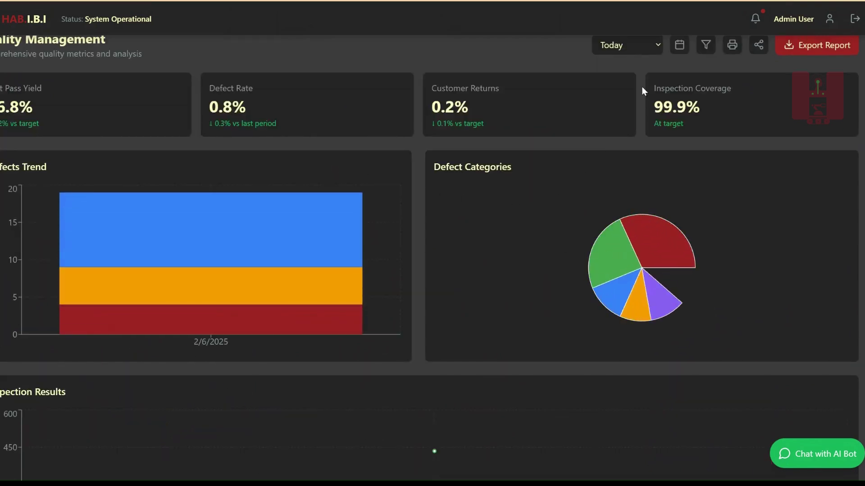
{"action": "left_click", "coordinate": [622, 114]}
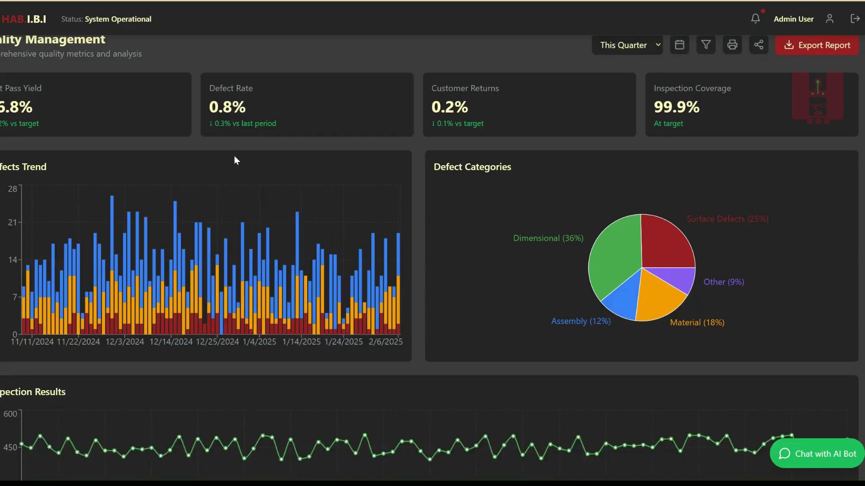
- From the dashboard, show Production Reports for This Month, then This Quarter
{"action": "left_click", "coordinate": [21, 23]}
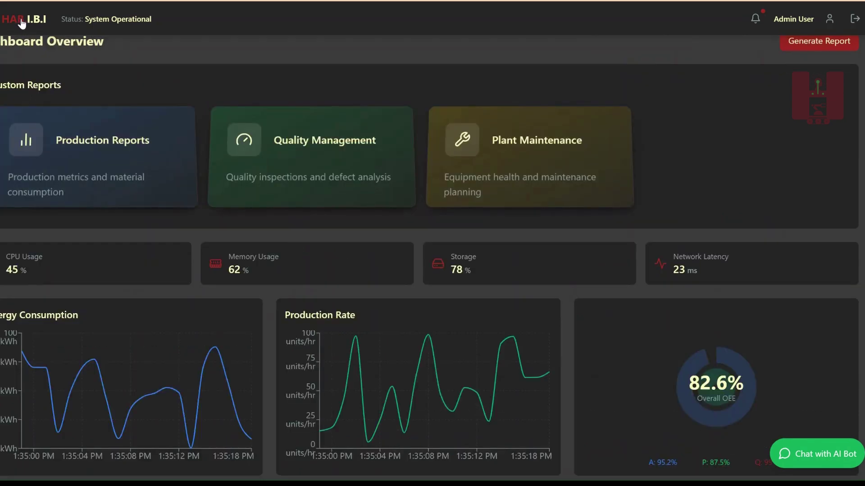
{"action": "left_click", "coordinate": [113, 149]}
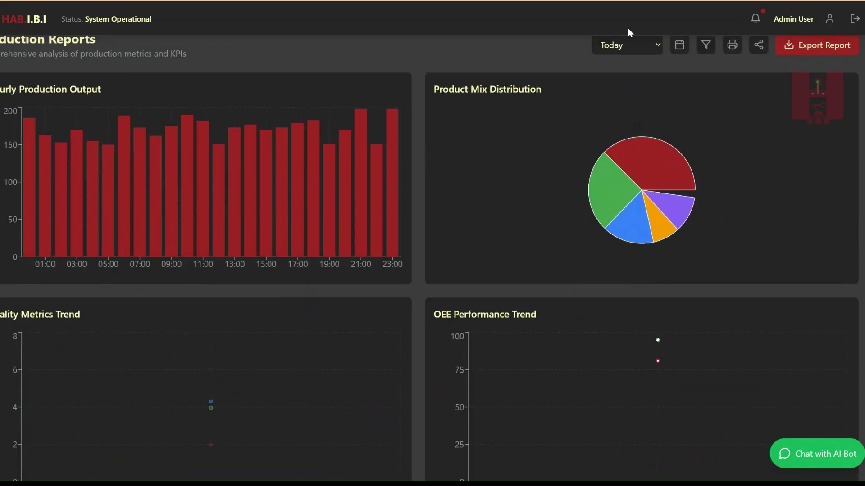
{"action": "left_click", "coordinate": [633, 101]}
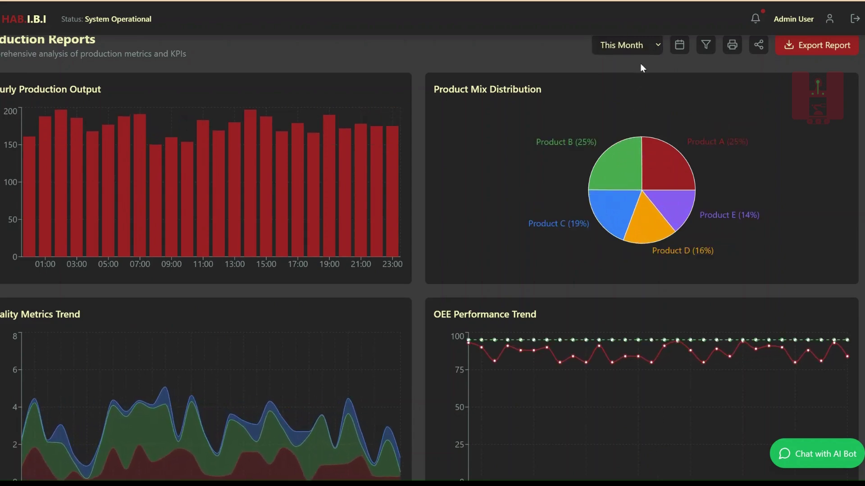
{"action": "key", "text": "Down"}
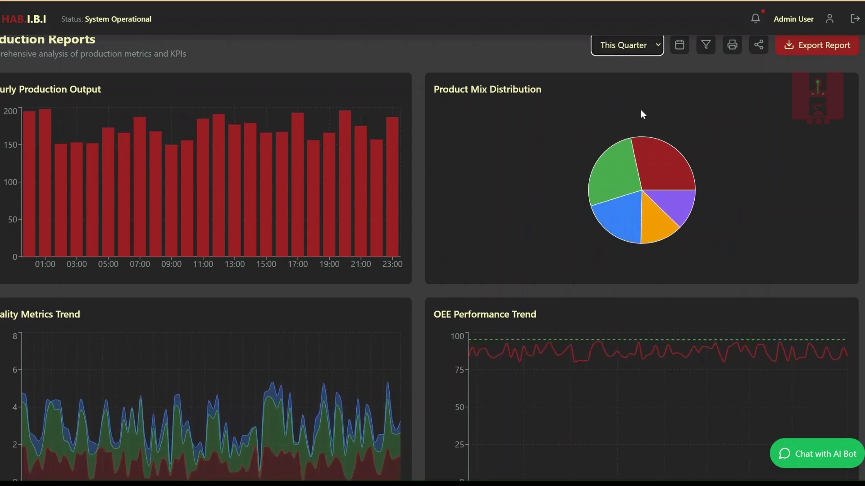
{"action": "scroll", "coordinate": [584, 223], "scroll_direction": "down", "scroll_amount": 2}
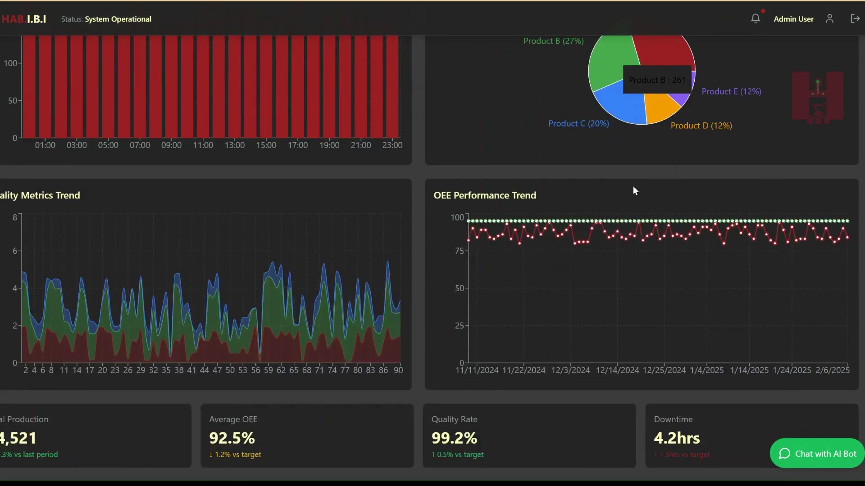
{"action": "scroll", "coordinate": [523, 221], "scroll_direction": "up", "scroll_amount": 2}
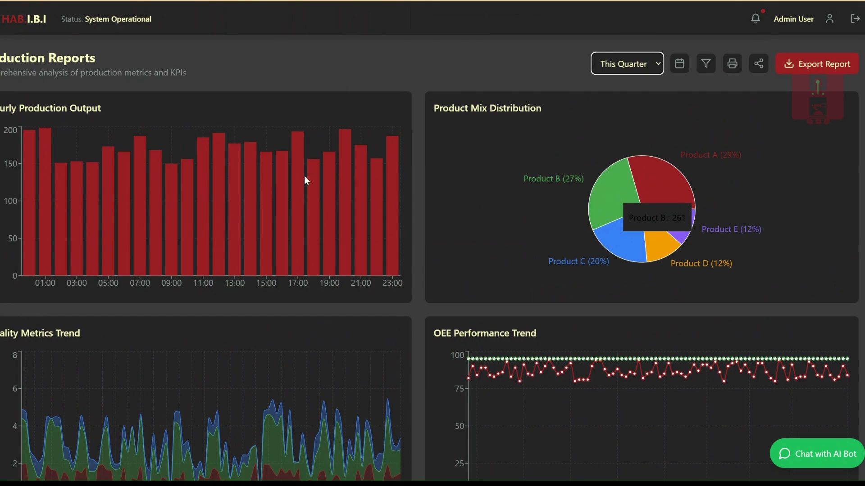
- Use the HABIBI I.B.I logo to return to the Dashboard Overview
{"action": "left_click", "coordinate": [28, 24]}
{"action": "scroll", "coordinate": [424, 256], "scroll_direction": "down", "scroll_amount": 2}
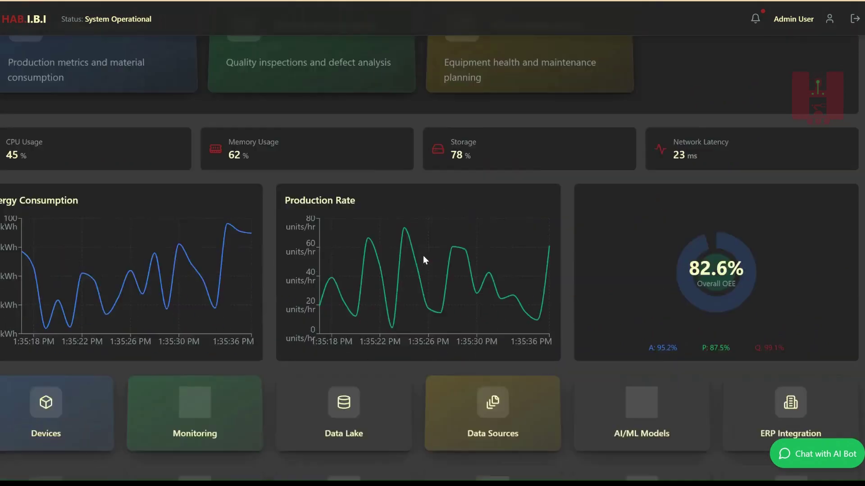